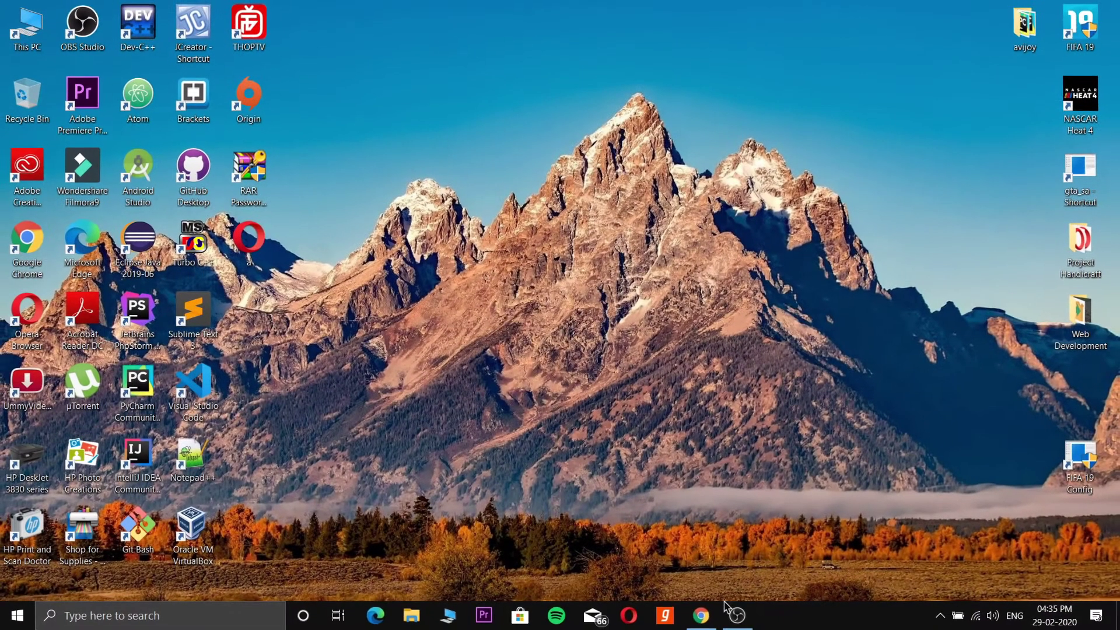
Launch Word by searching 'word', start a Blank document, and paste the YouTube page screenshot
click(700, 615)
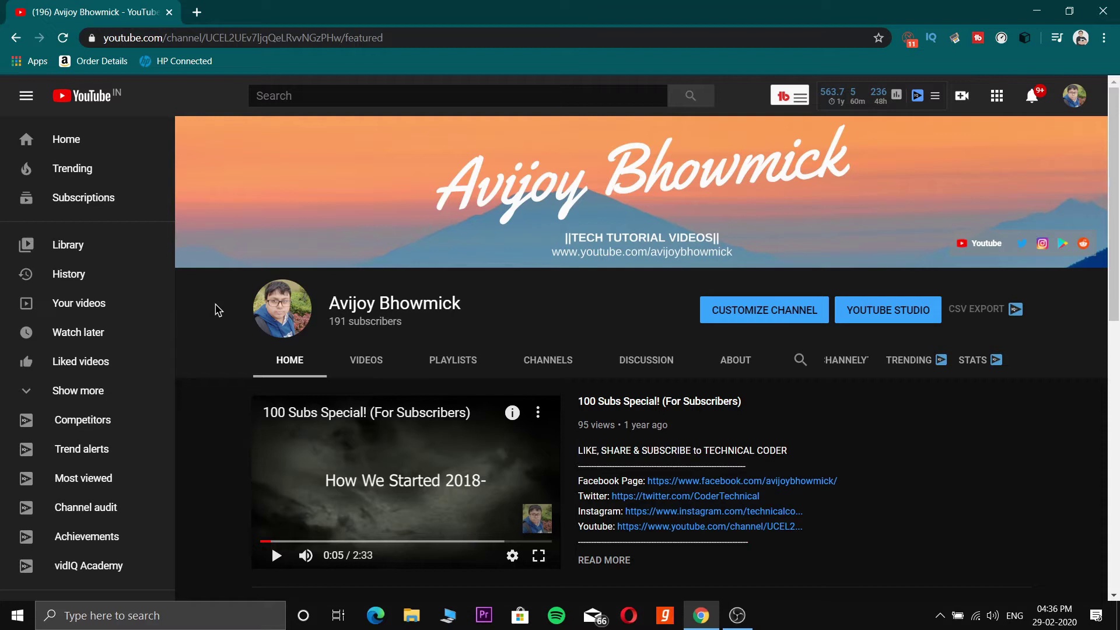
click(1033, 8)
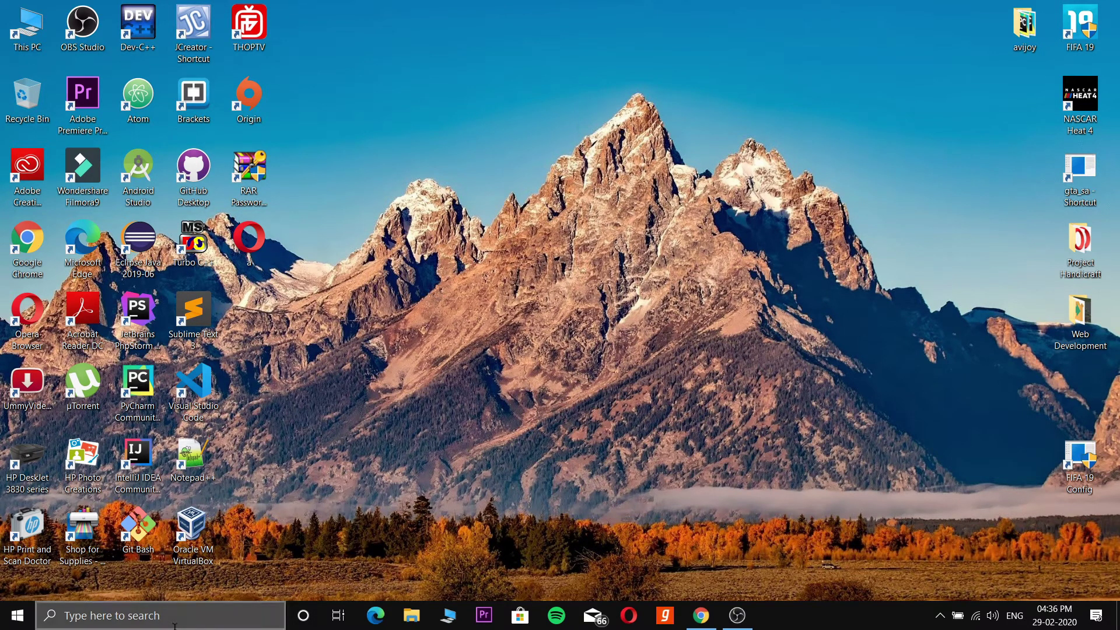
click(174, 625)
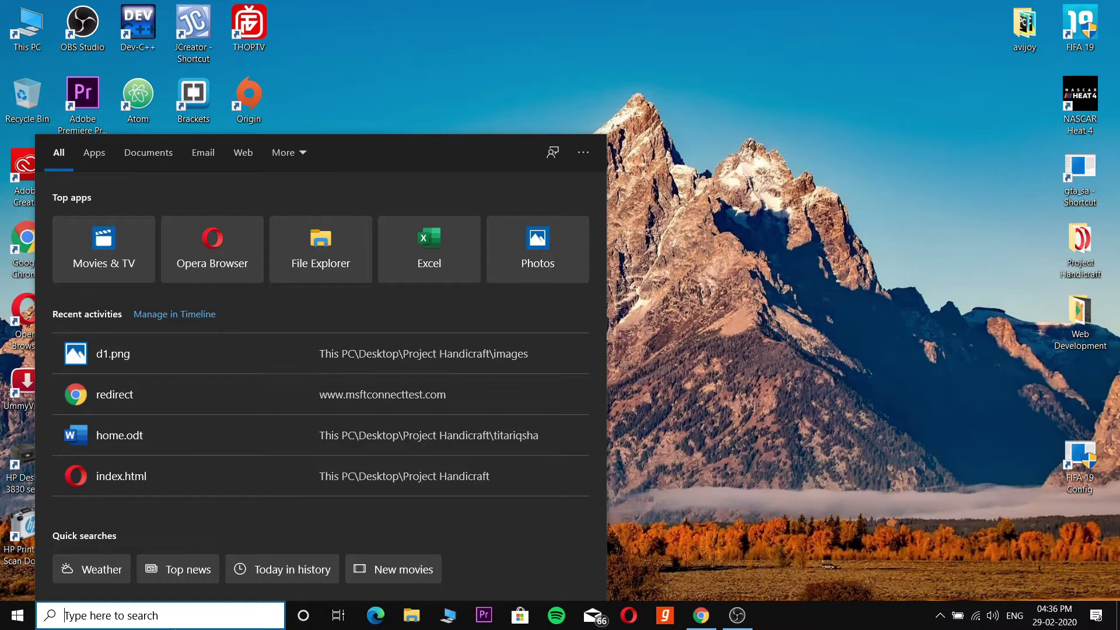
text(word)
key(Return)
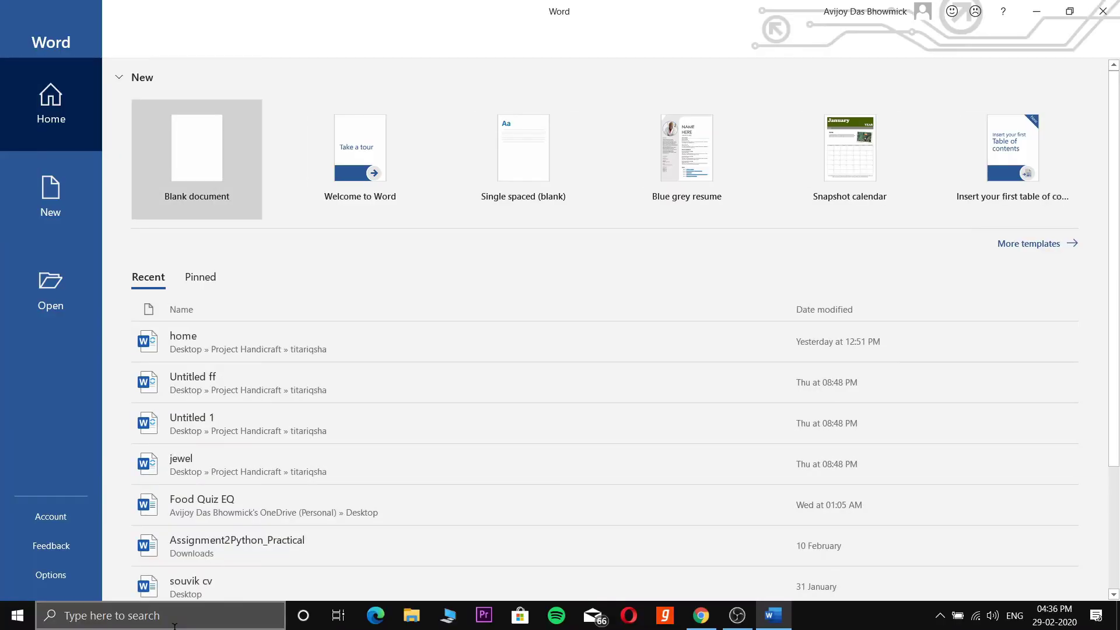
click(211, 129)
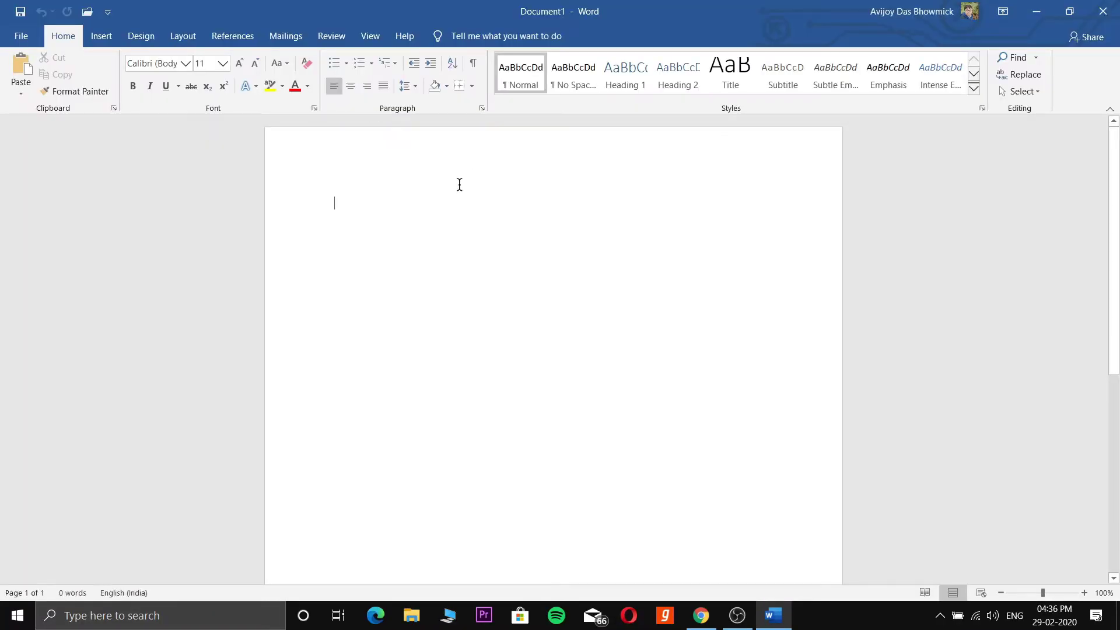
key(ctrl+v)
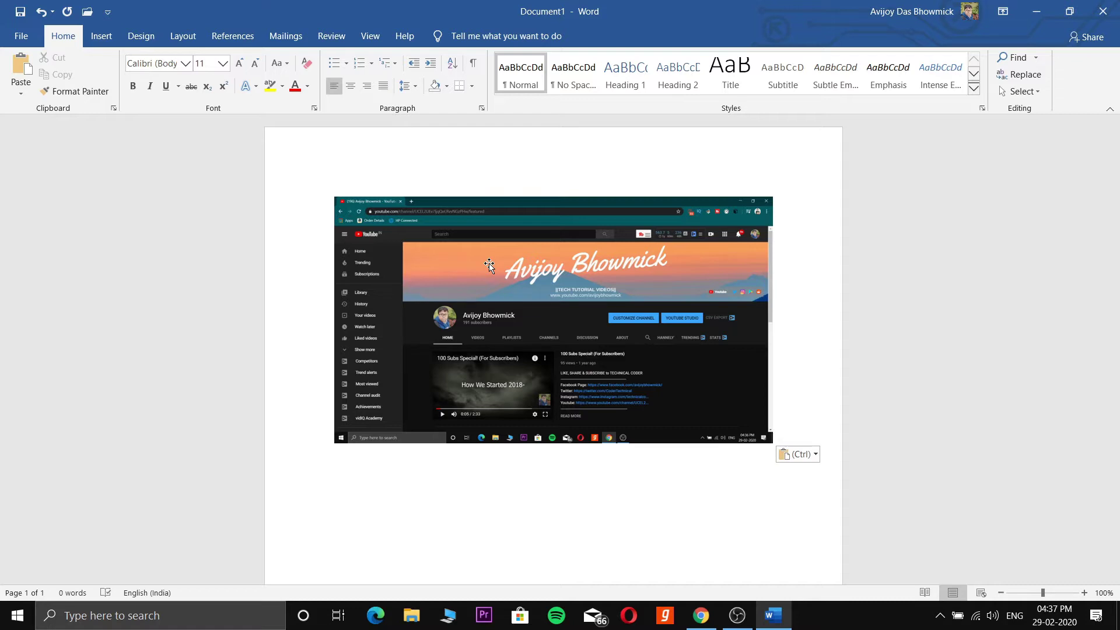
Minimize Word and launch the Snipping Tool by searching 'sni'
click(1044, 12)
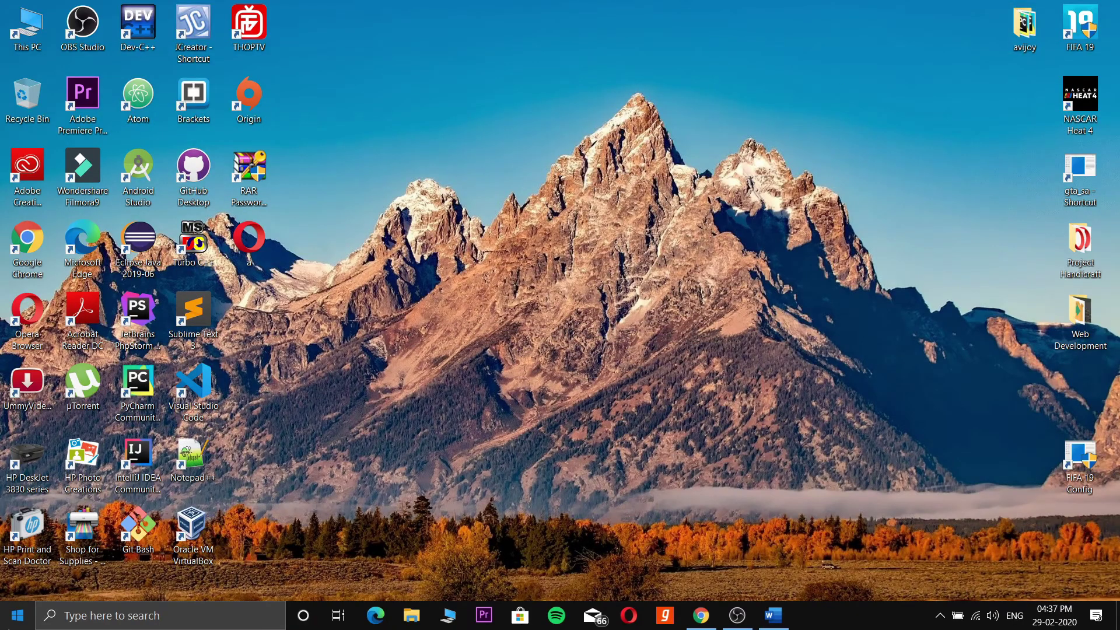
click(87, 620)
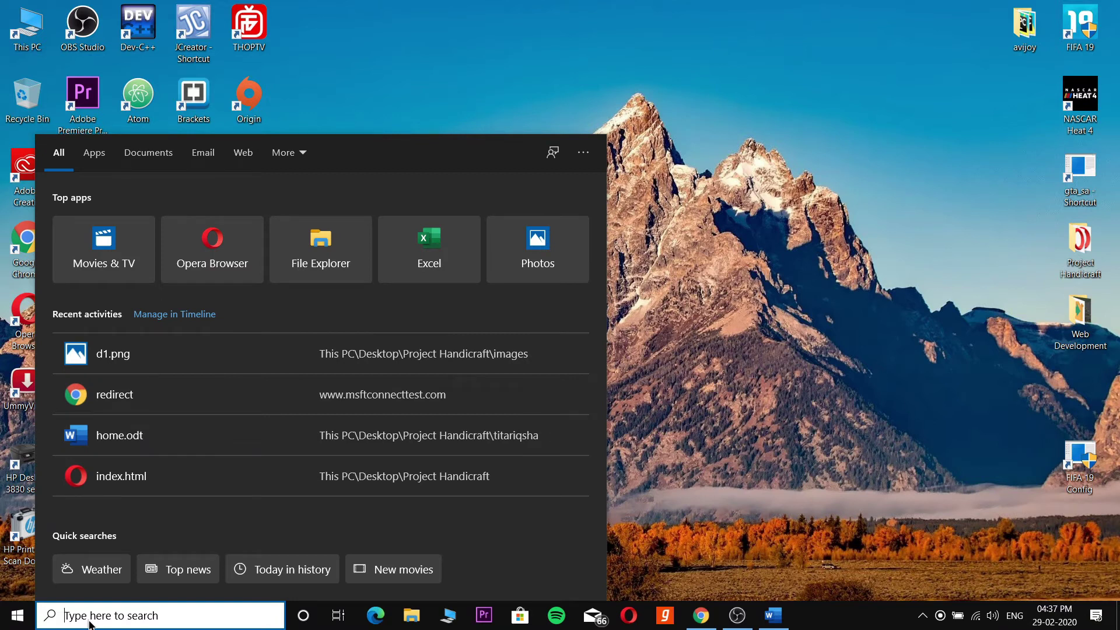
text(sni)
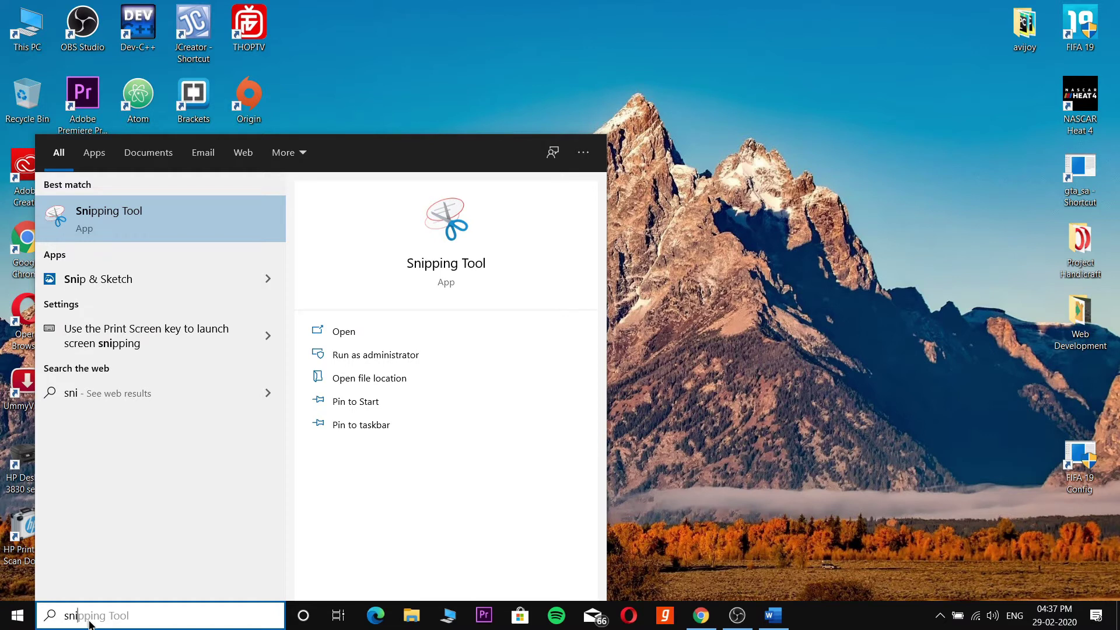
key(Return)
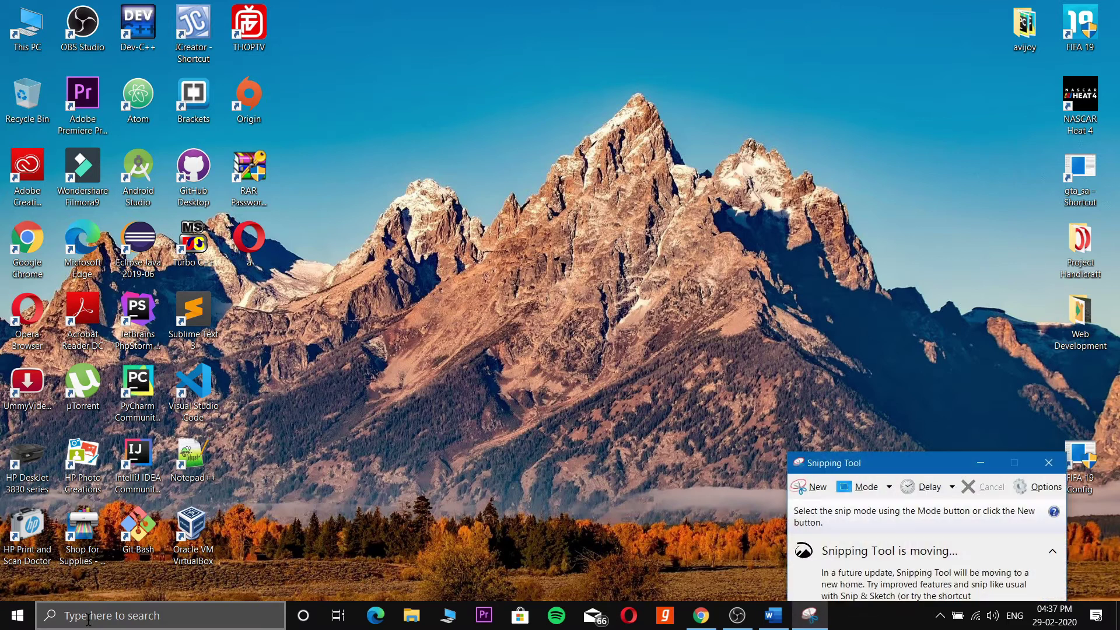
Bring back the YouTube page and Snipping Tool, keeping the Rectangular Snip mode
click(714, 612)
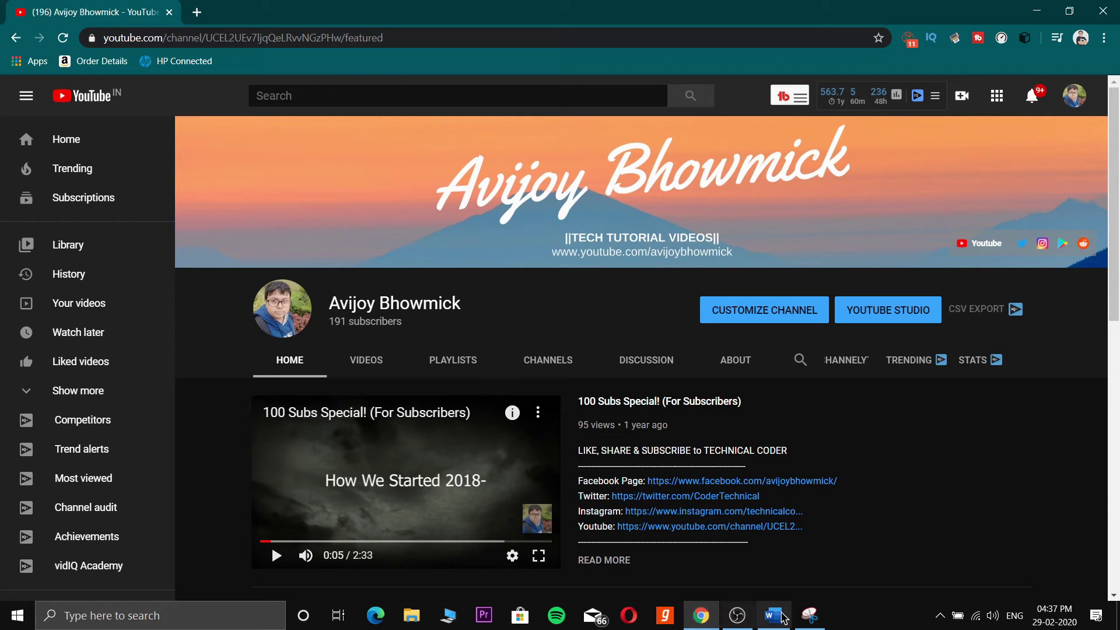
click(811, 618)
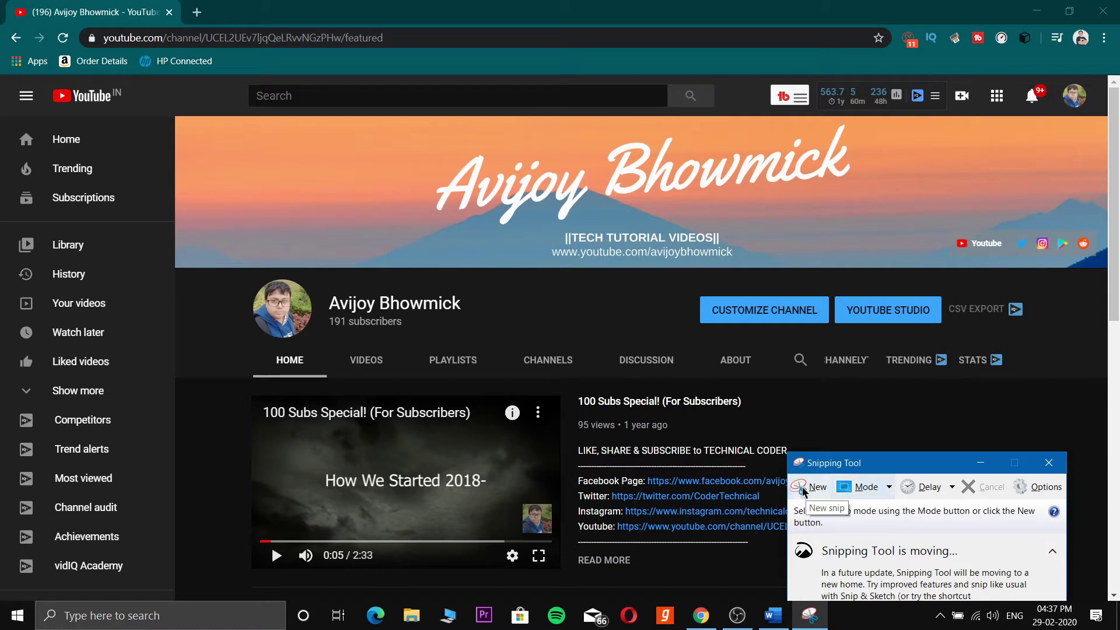
click(889, 487)
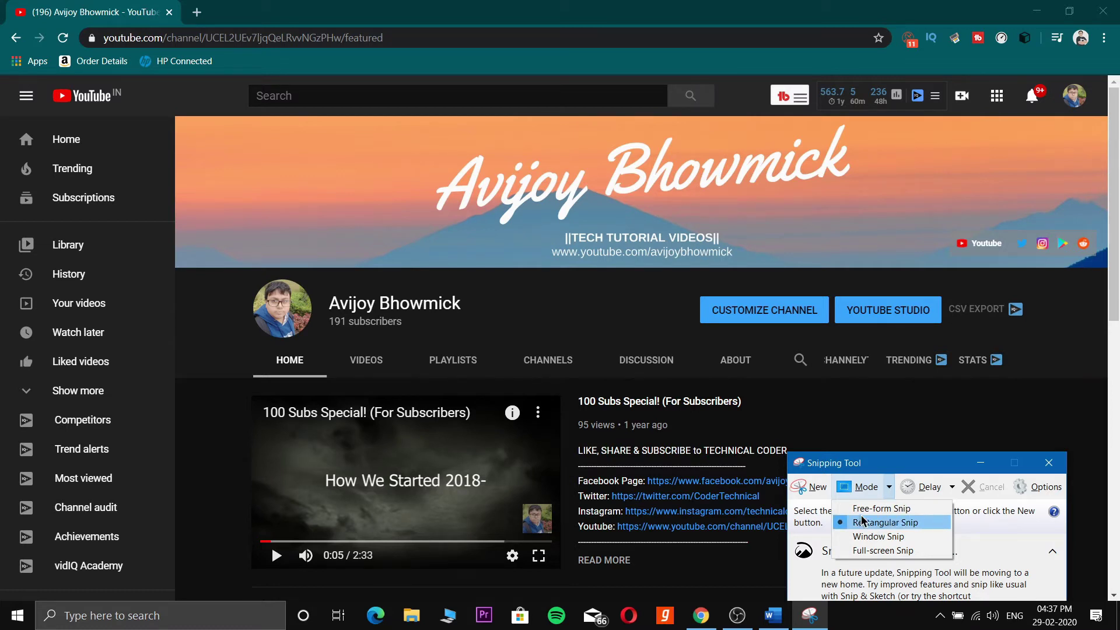
click(813, 489)
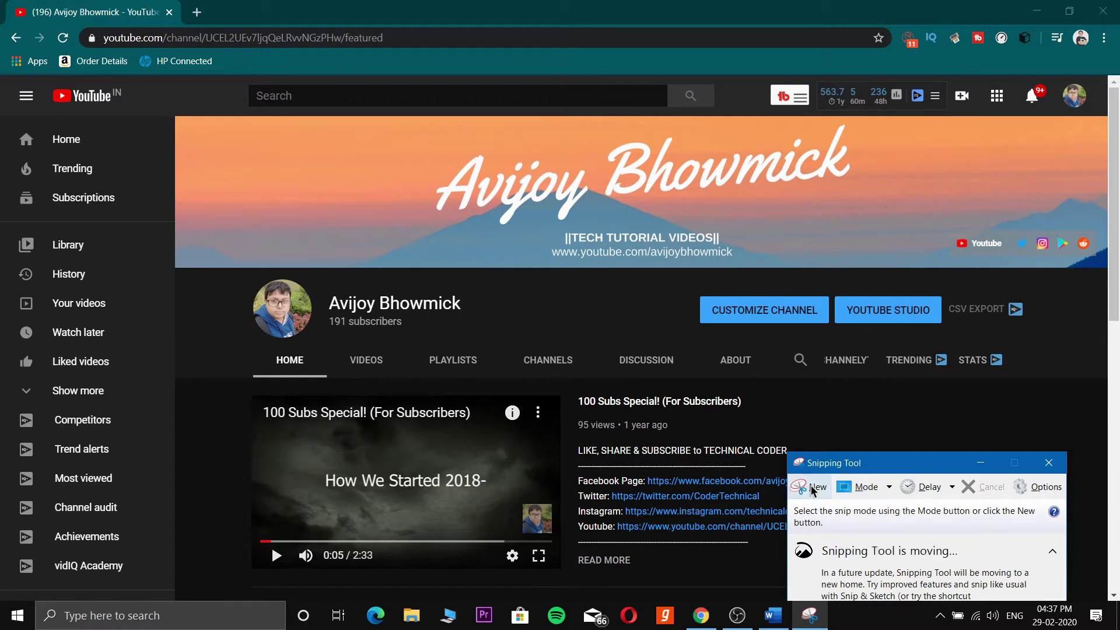
Start a new snip and drag a rectangle across the entire YouTube channel page
click(813, 490)
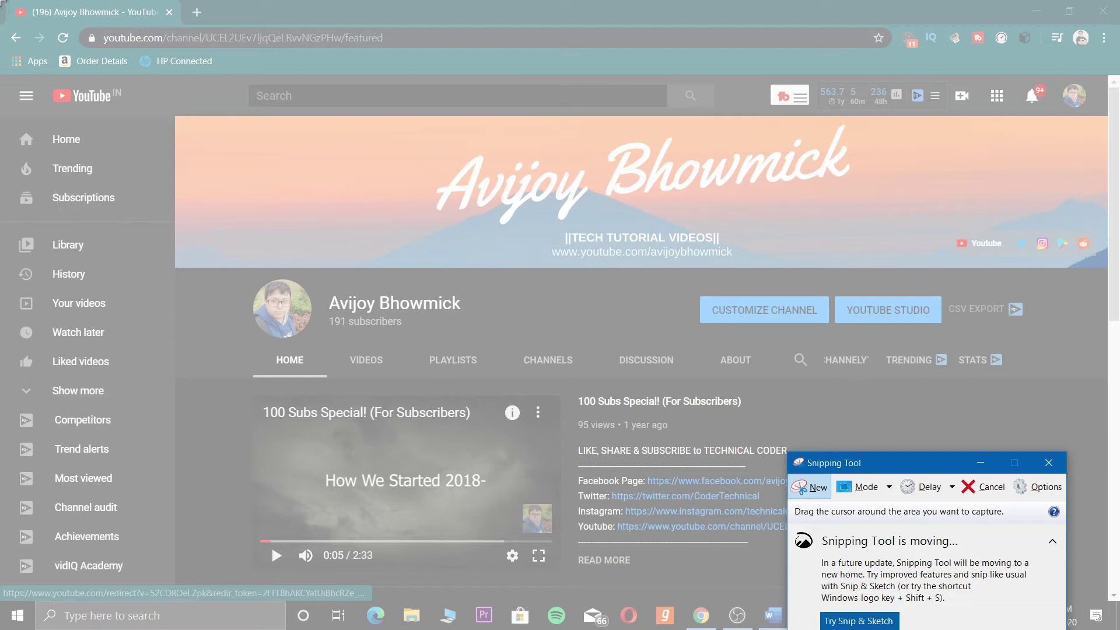
drag(1, 3, 2, 3)
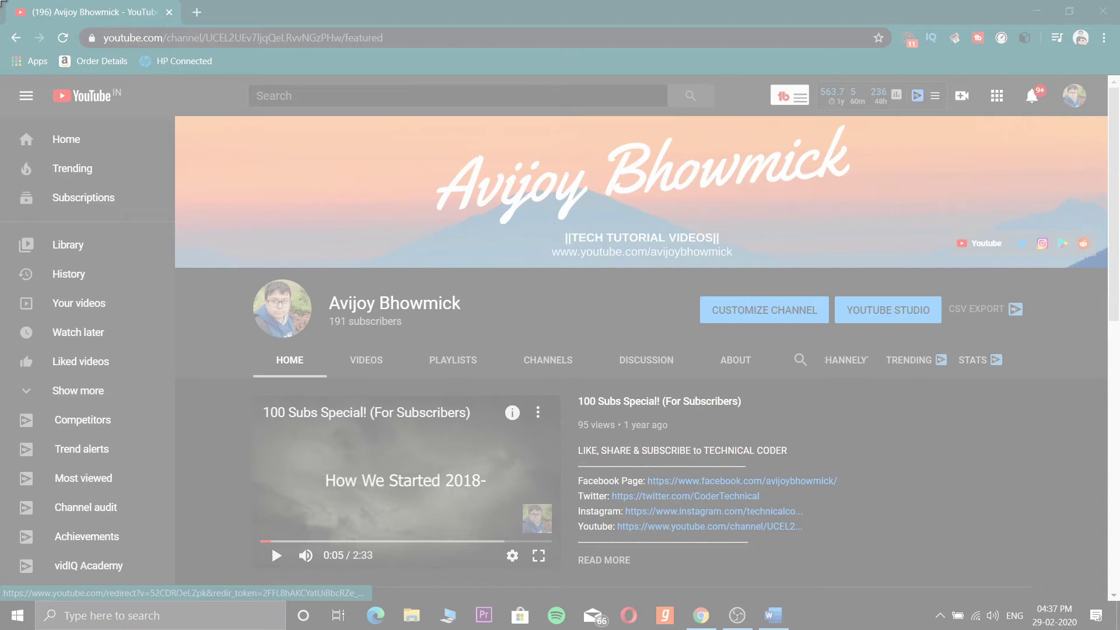
drag(1, 3, 604, 628)
drag(628, 626, 1115, 600)
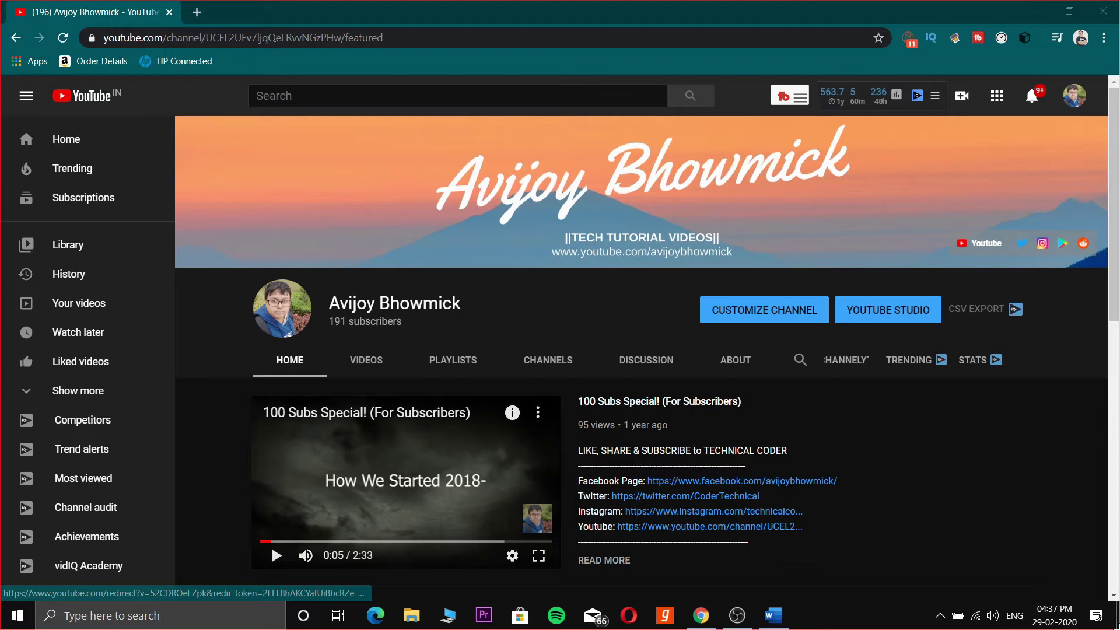
Restore the windows with Win+D and maximize the Snipping Tool showing the YouTube snip
key(super+d)
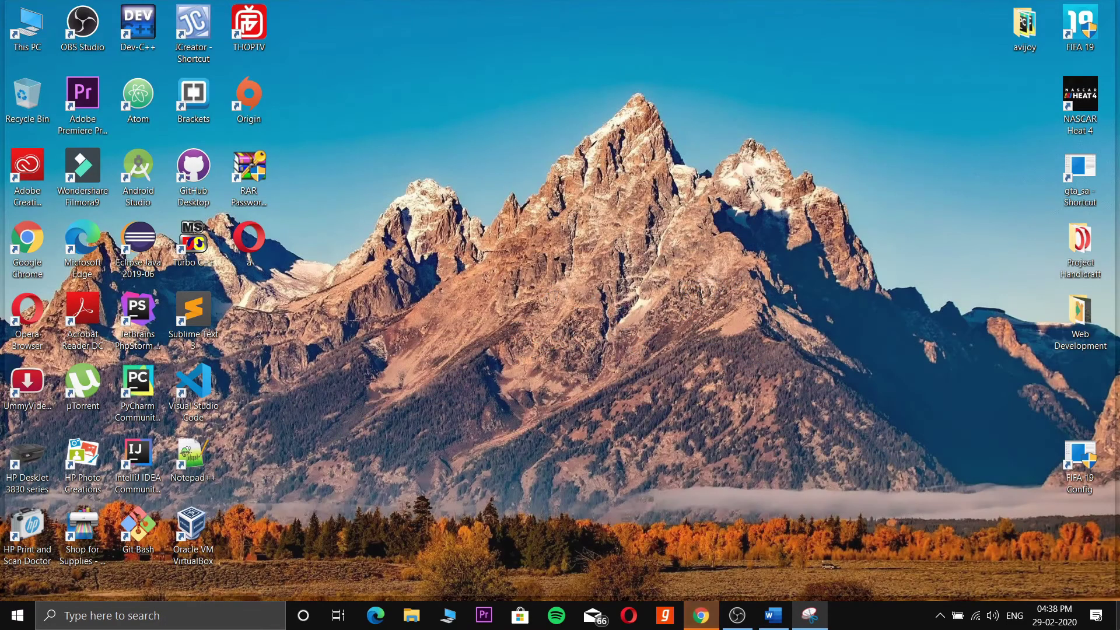
key(super+d)
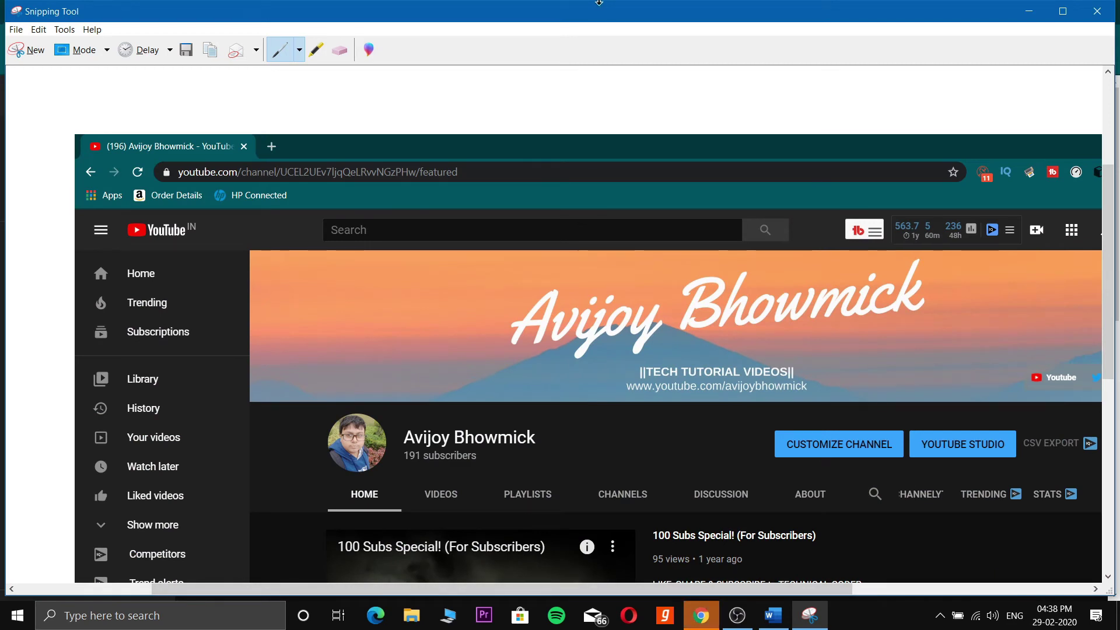
double_click(647, 17)
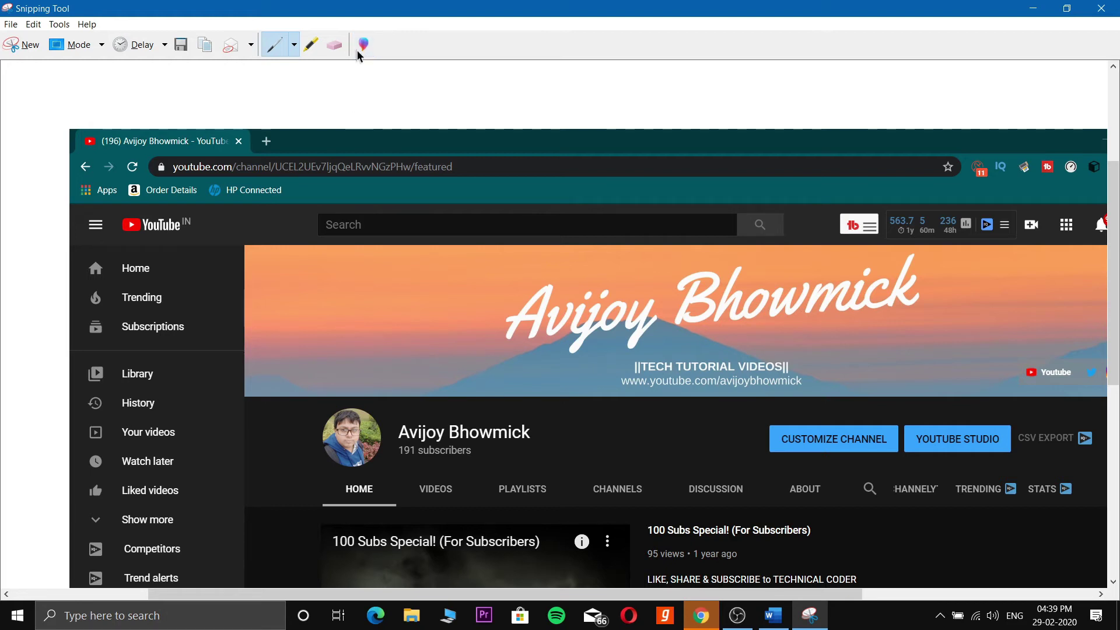
Save the snip to the Desktop as JPEG file 'Capture1' and minimize Snipping Tool
click(9, 24)
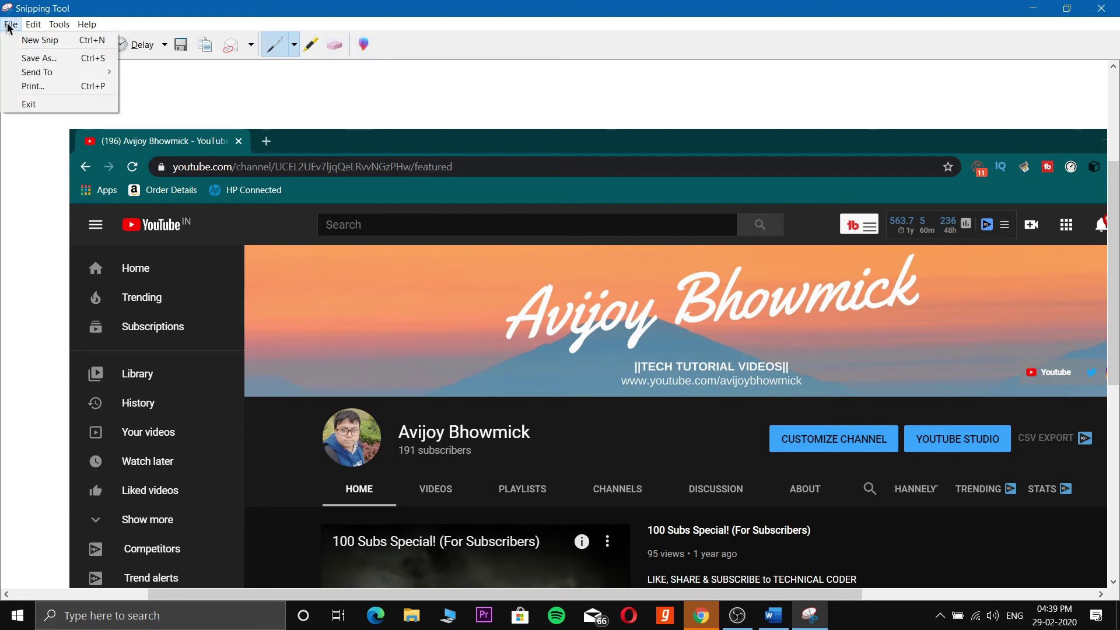
click(36, 58)
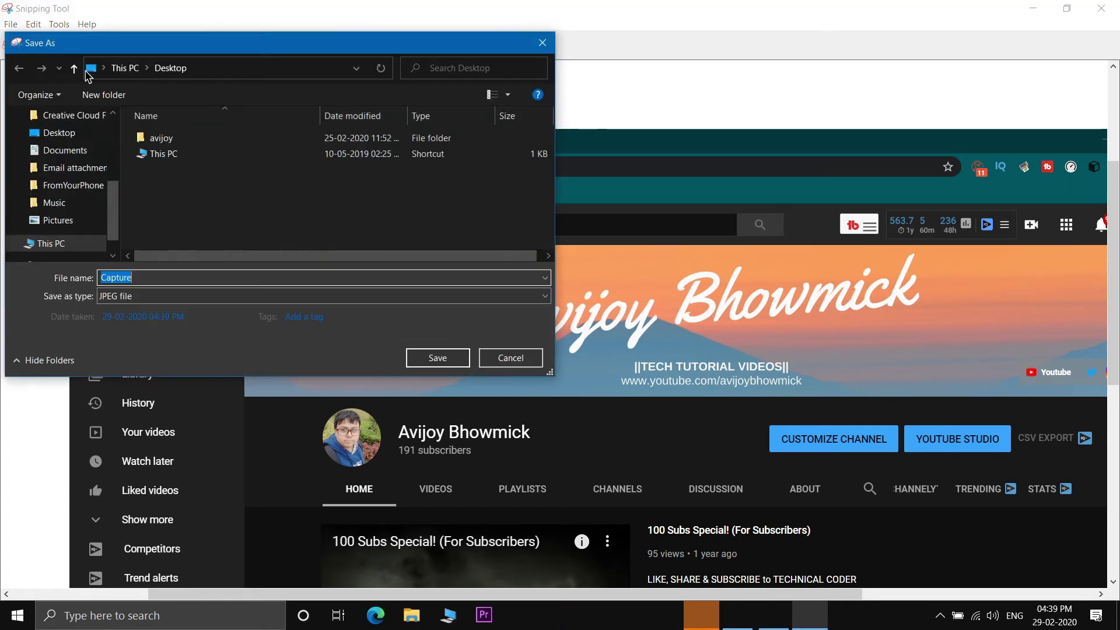
click(67, 133)
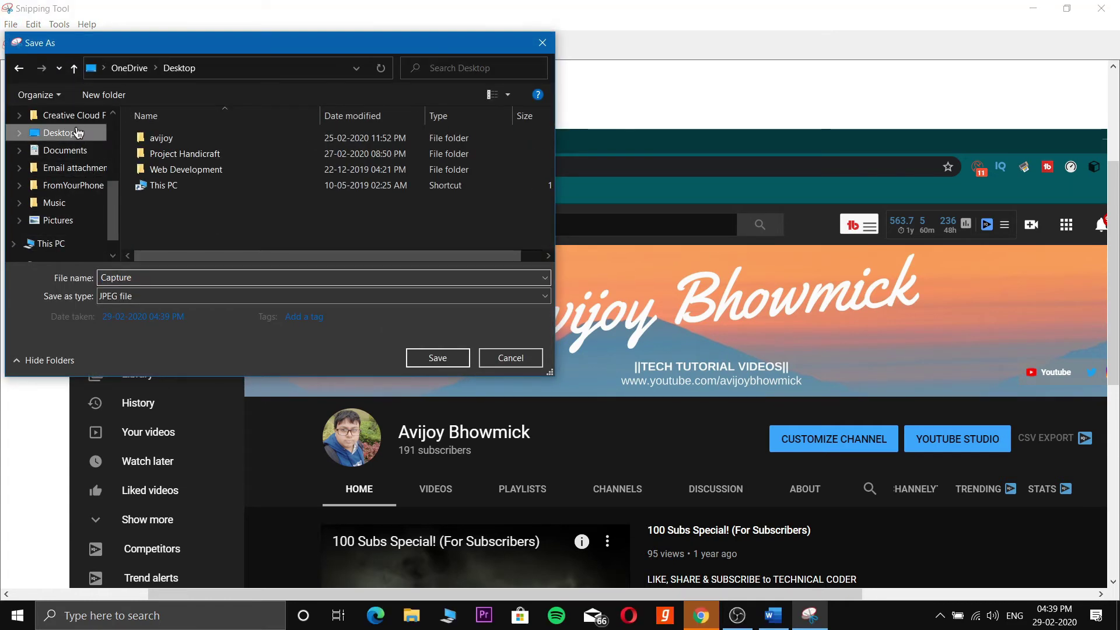
click(176, 278)
click(176, 278)
text(1)
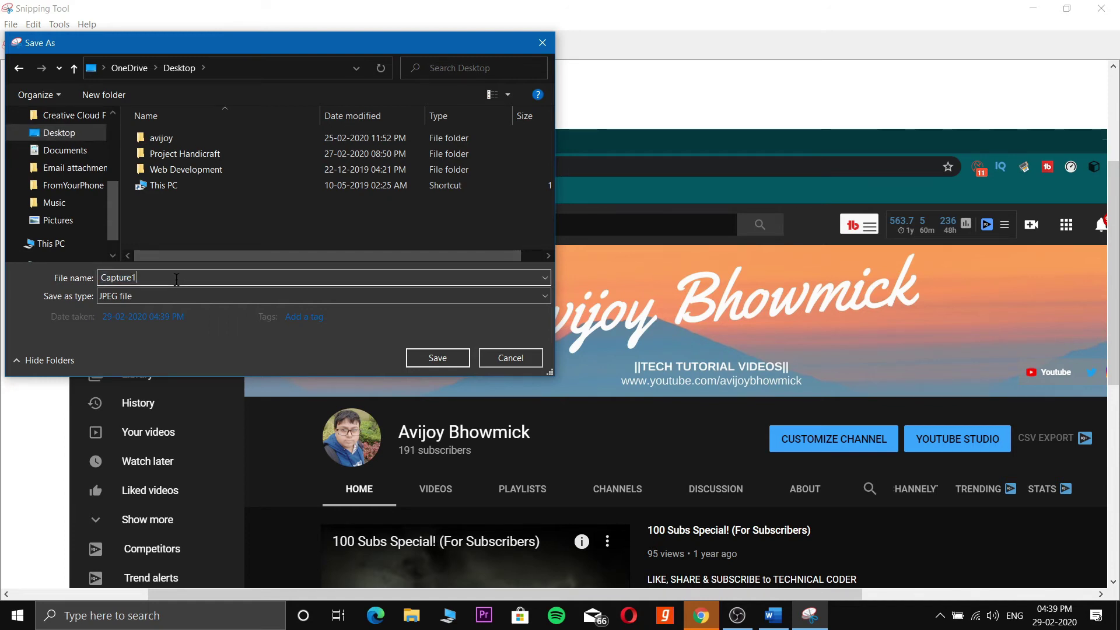
click(438, 356)
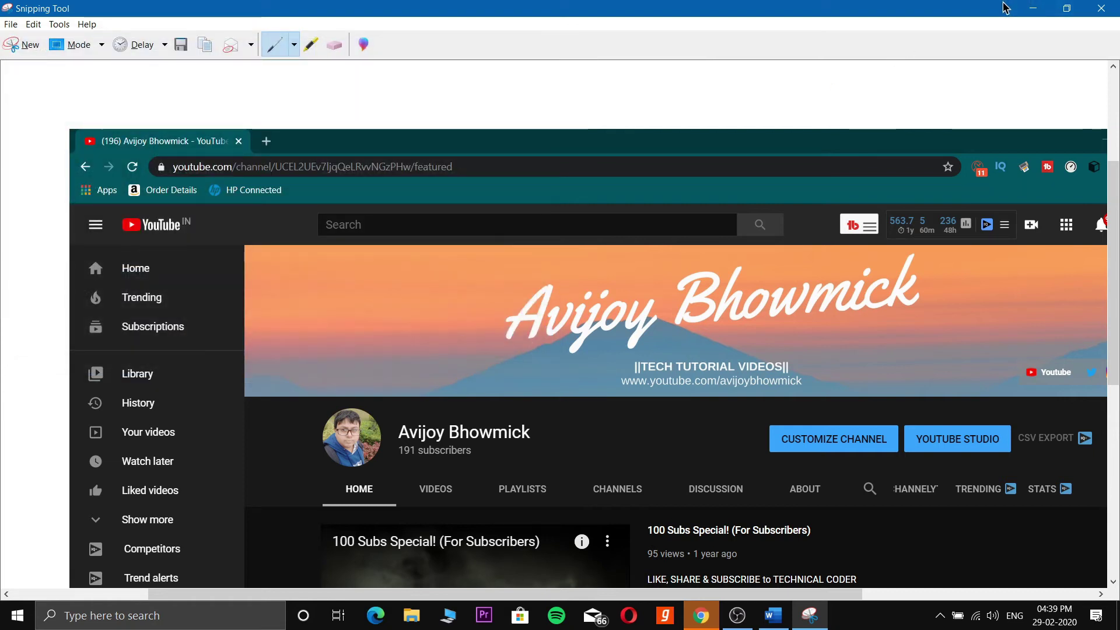
click(1034, 7)
Minimize Chrome and open Capture1 from the desktop in Photos
click(1038, 7)
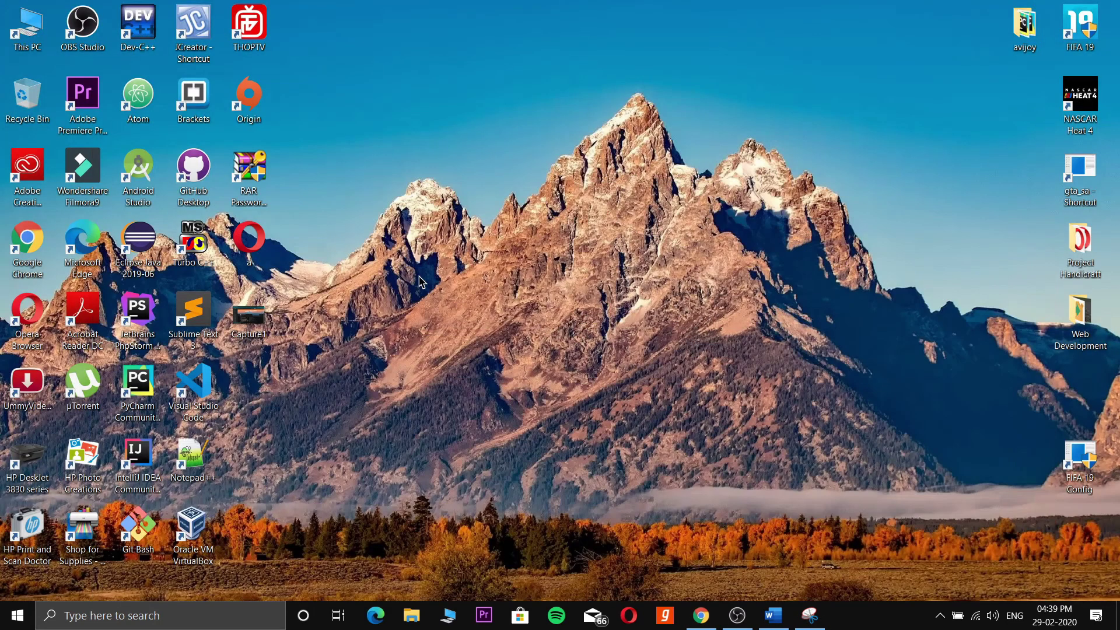
double_click(250, 319)
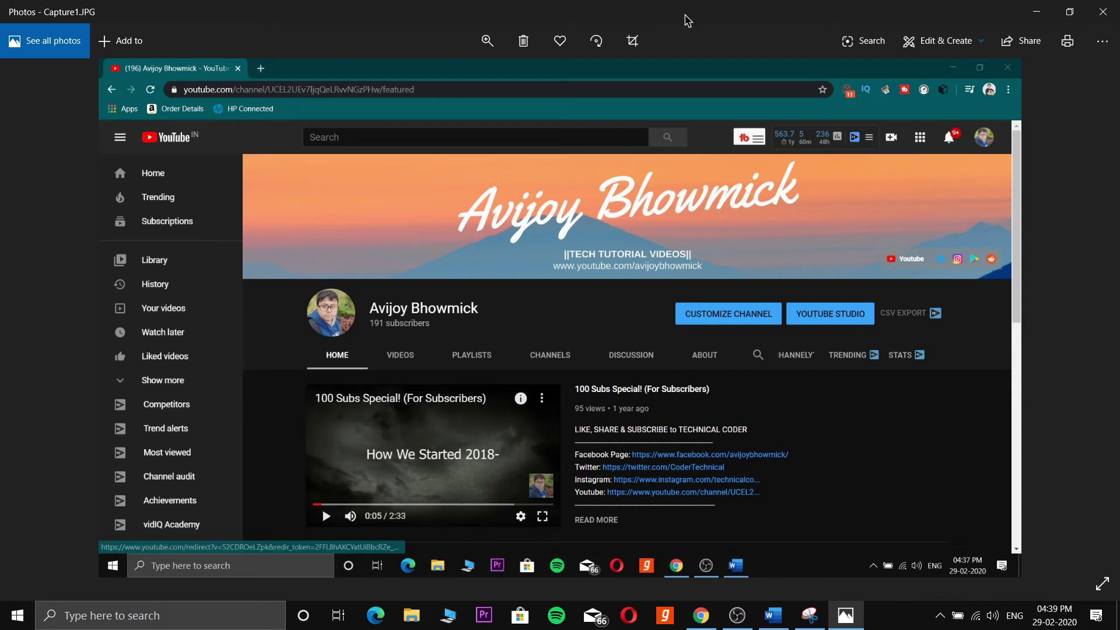
click(1102, 13)
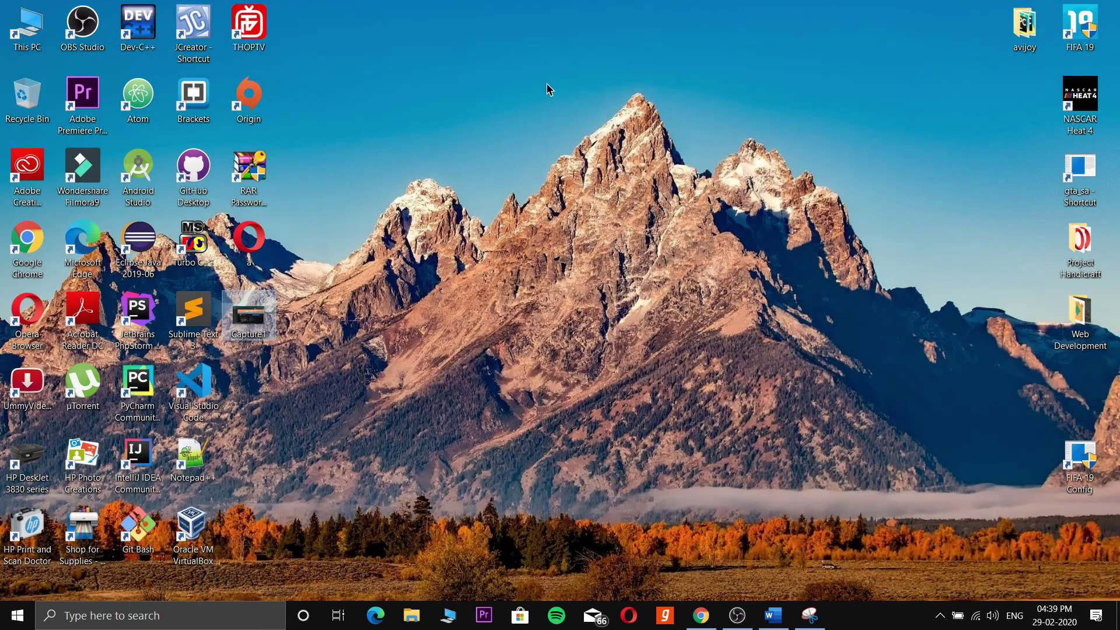